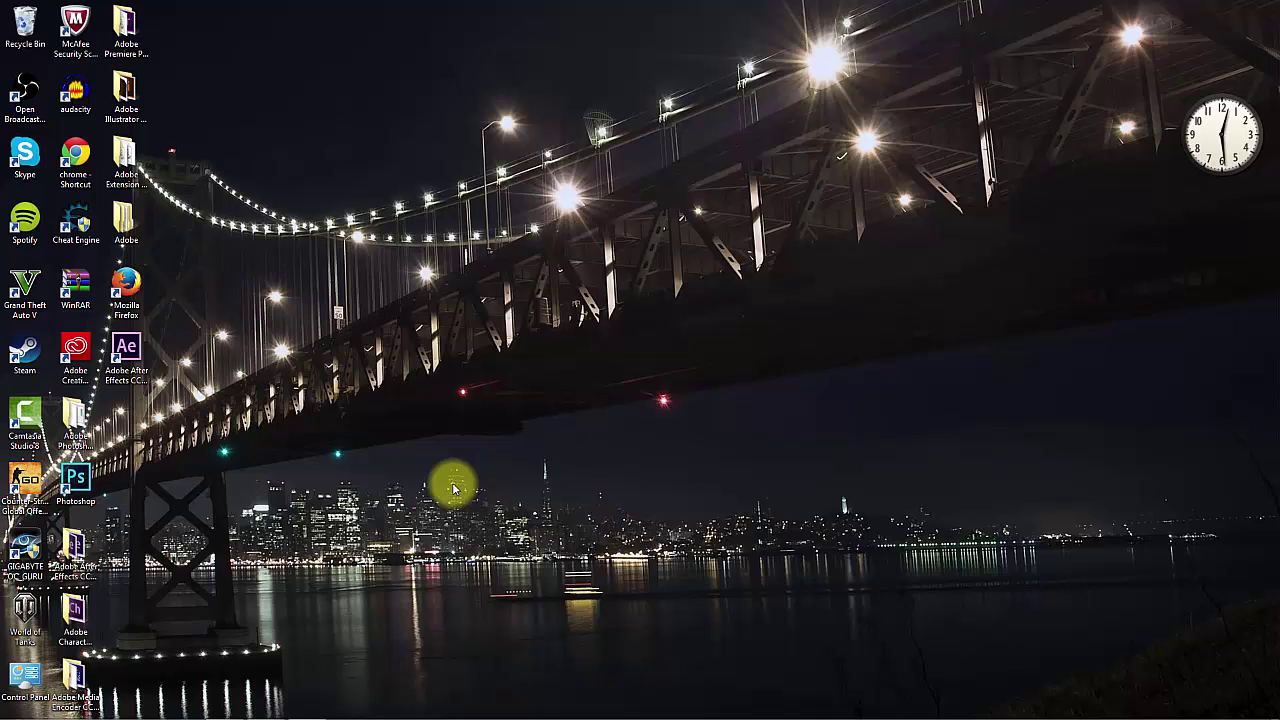
Open Firefox and go to the Greasemonkey page on the Firefox add-ons site.
mouse_move(264, 710)
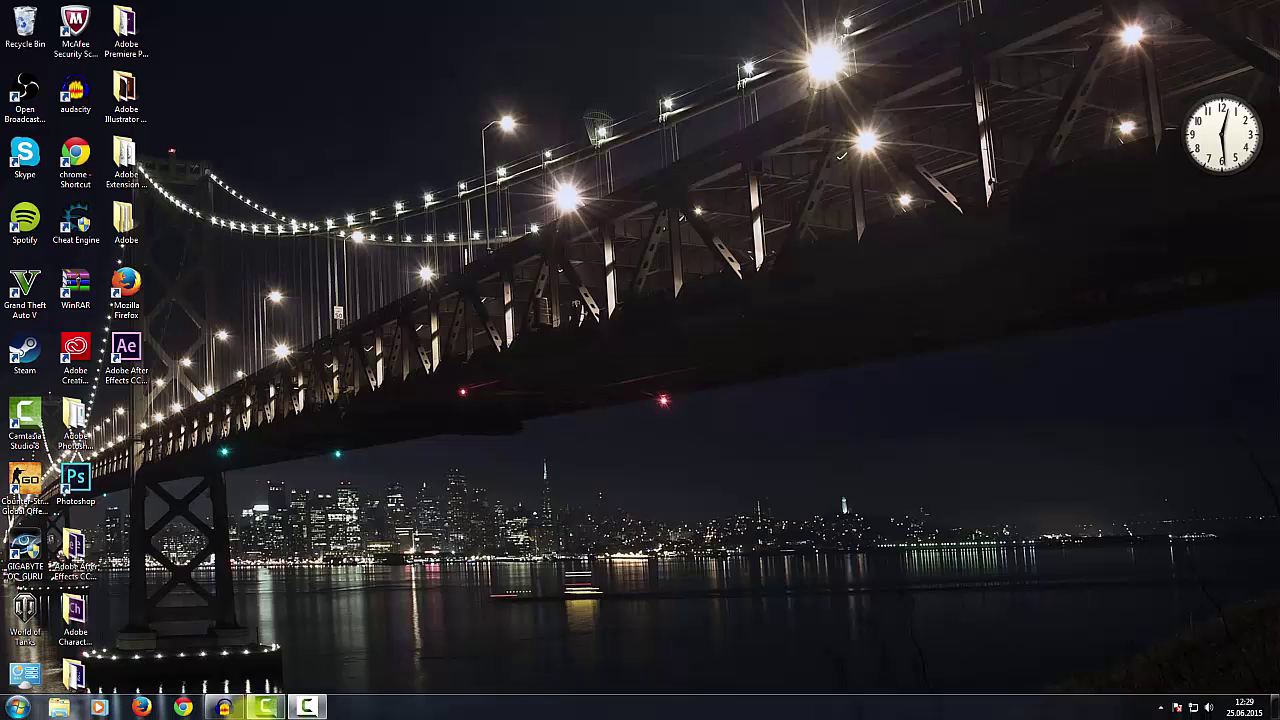
left_click(145, 706)
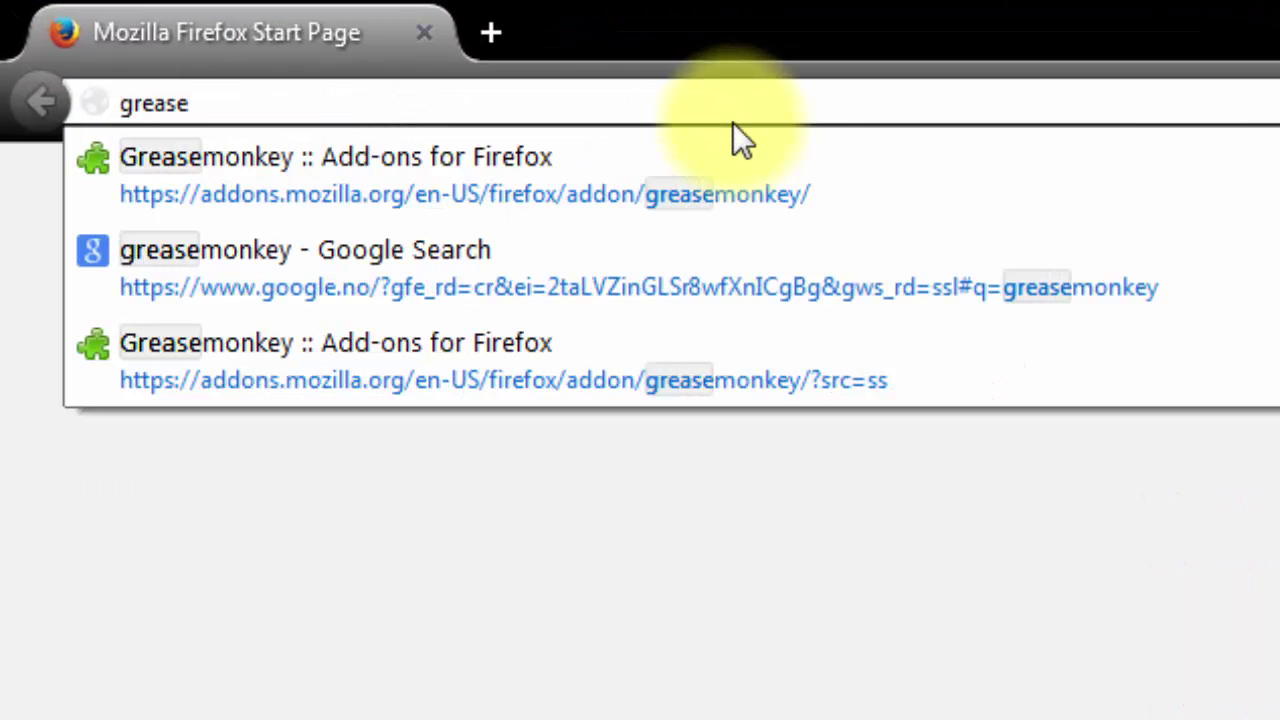
left_click(726, 154)
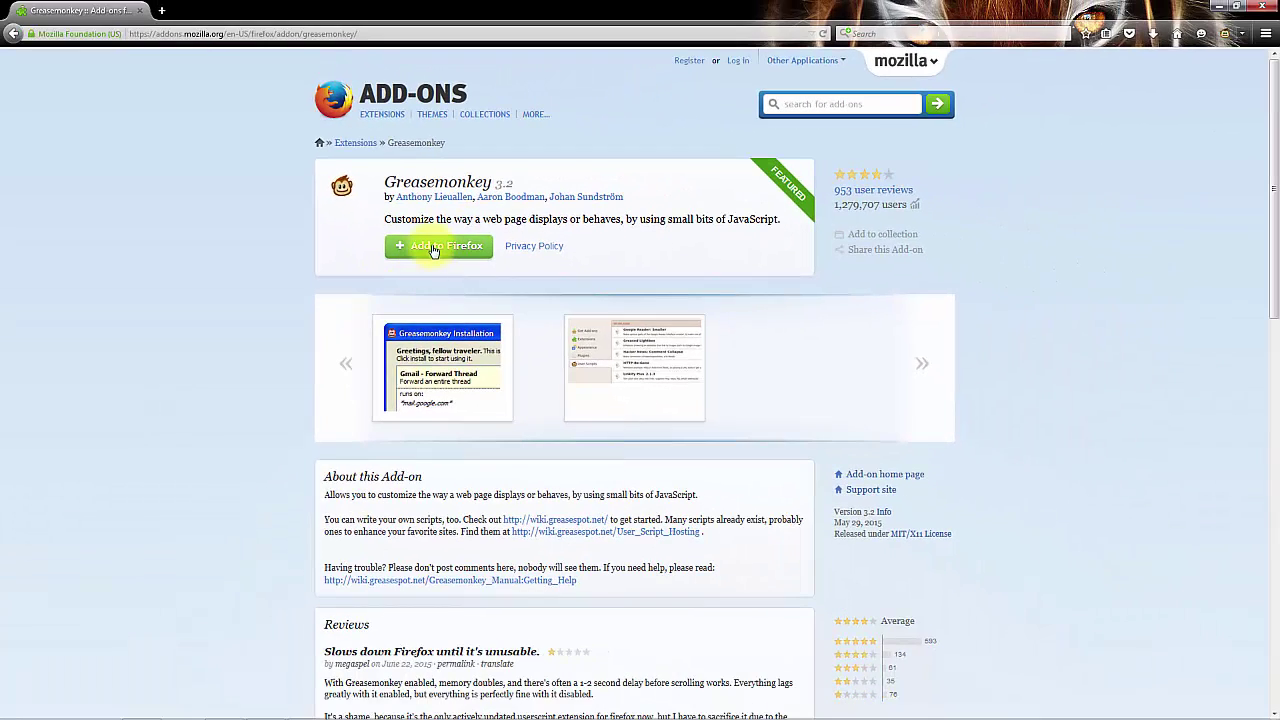
Install the Greasemonkey add-on and restart the browser to activate it.
left_click(614, 426)
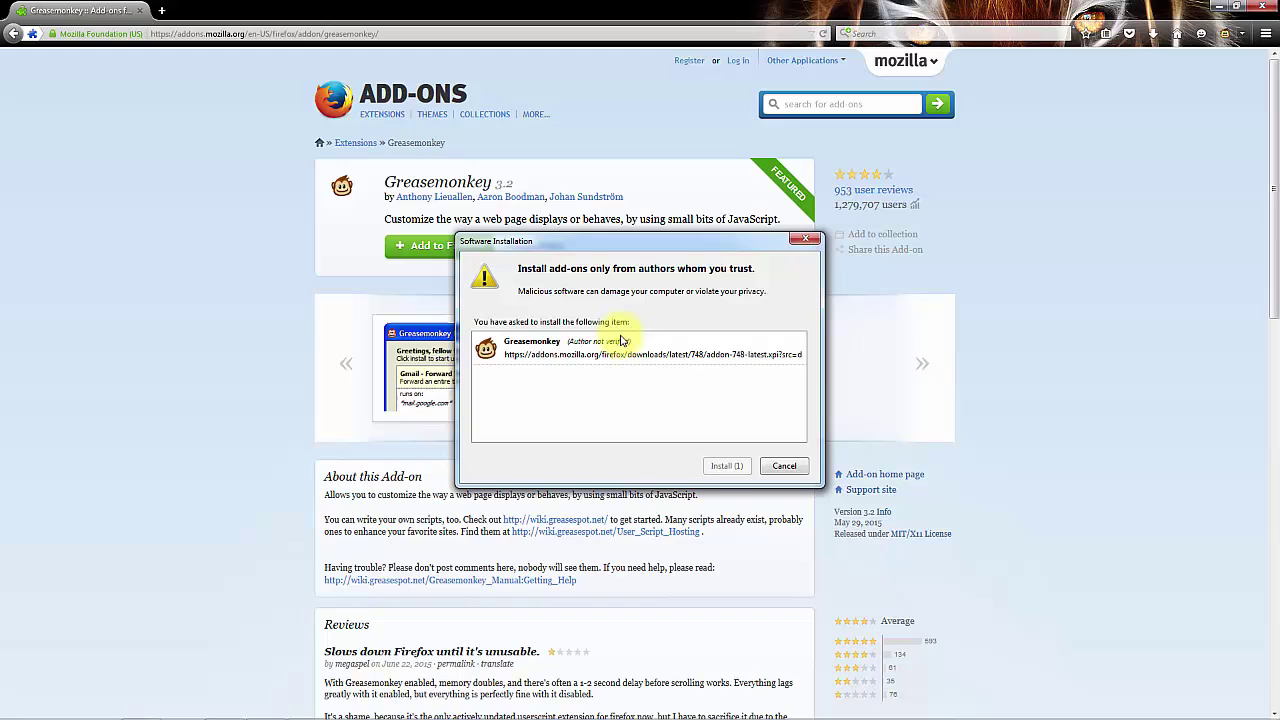
left_click(736, 467)
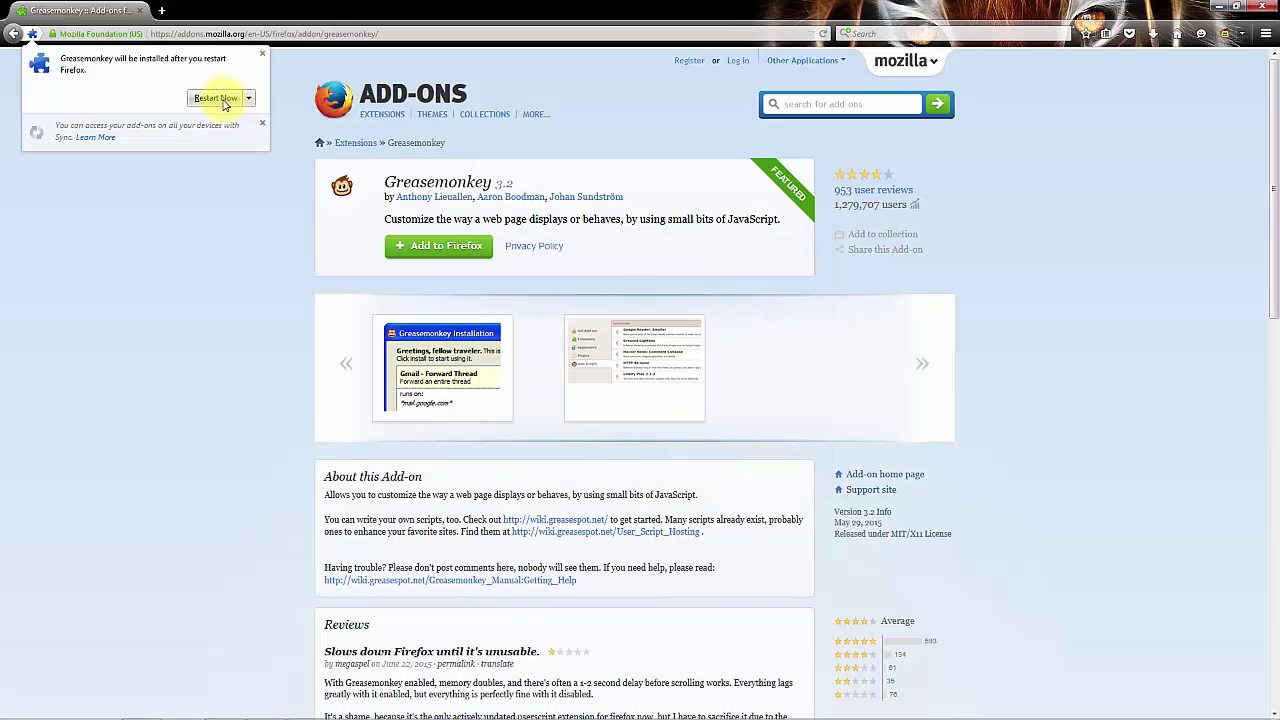
left_click(222, 100)
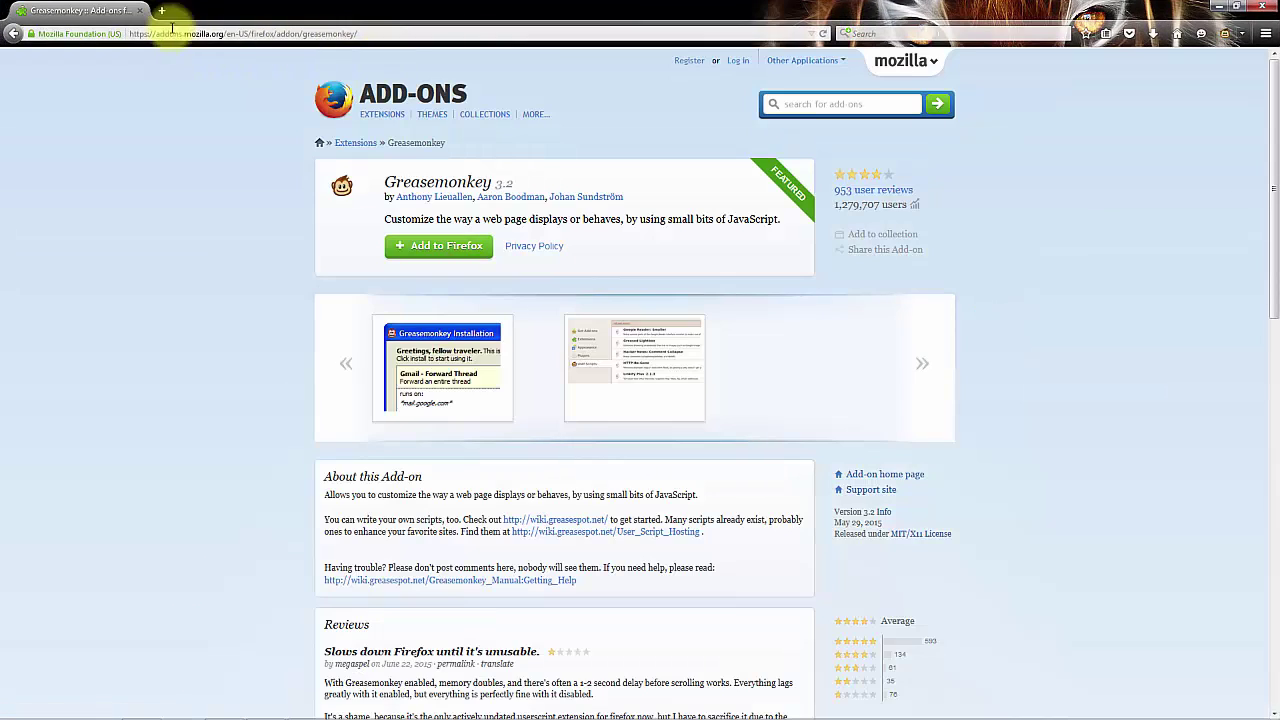
Open the agariomods.com home page in a new tab.
key("ctrl+t")
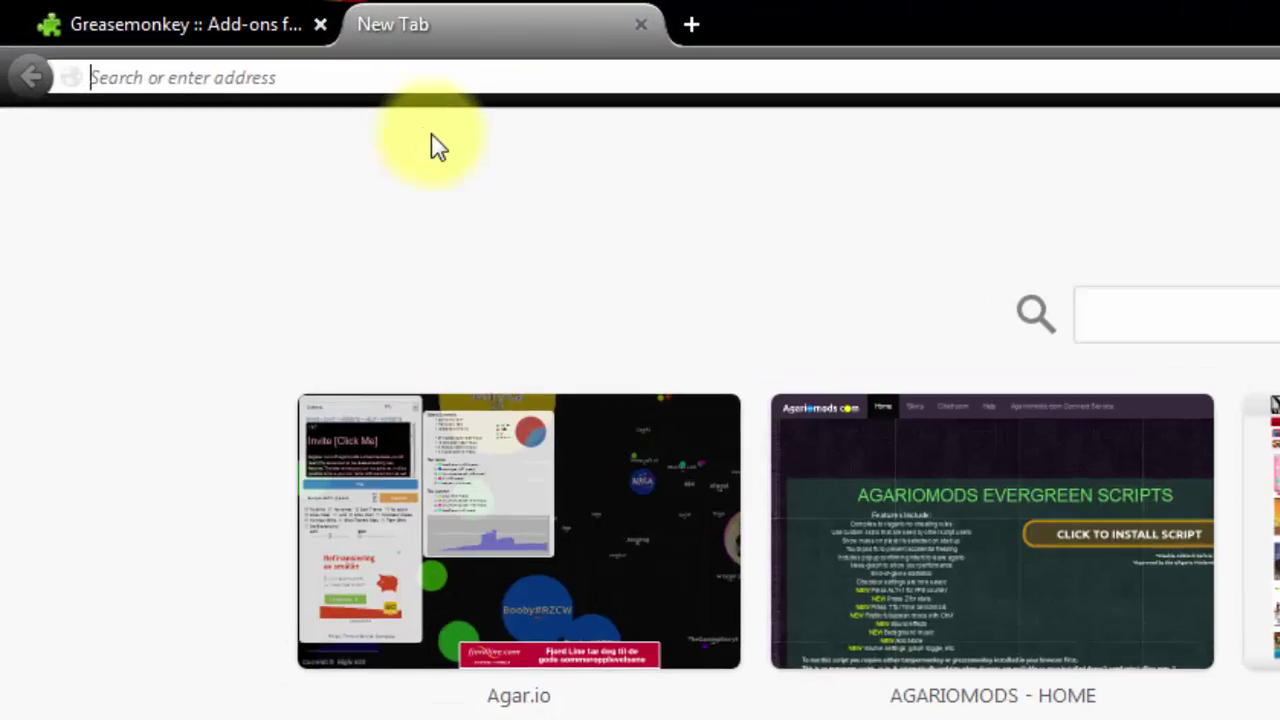
type("agari")
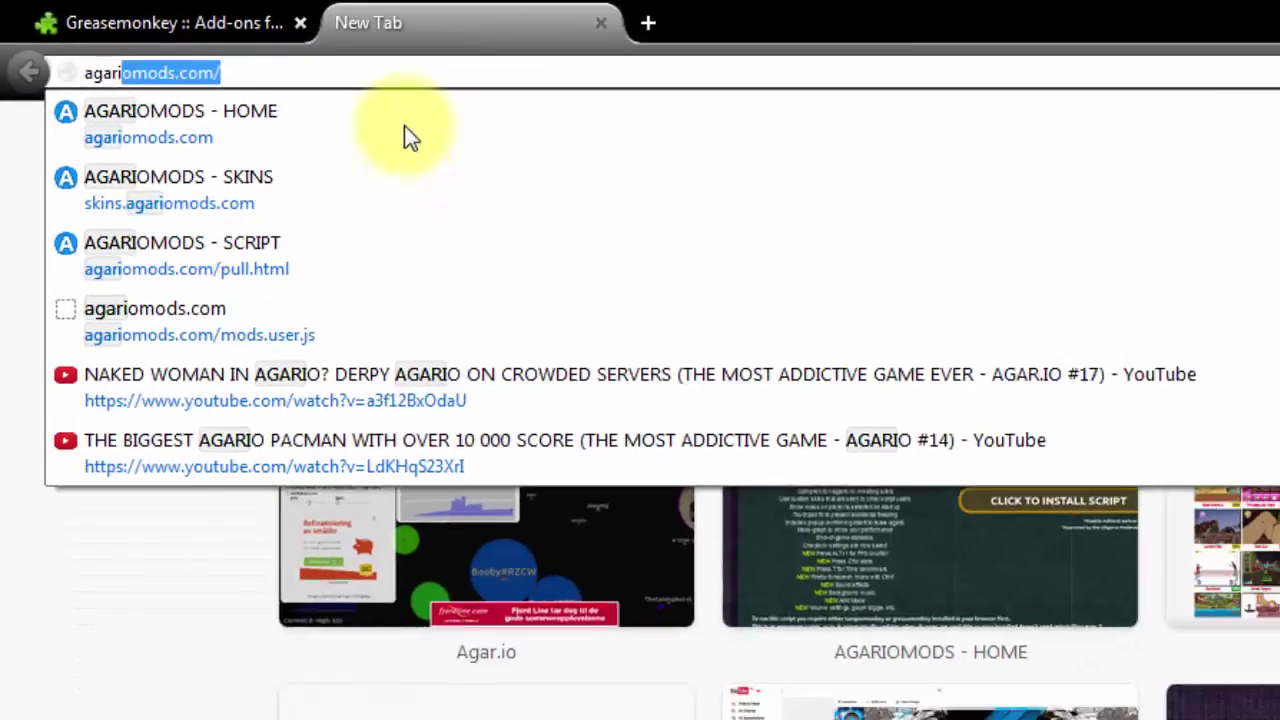
key("Return")
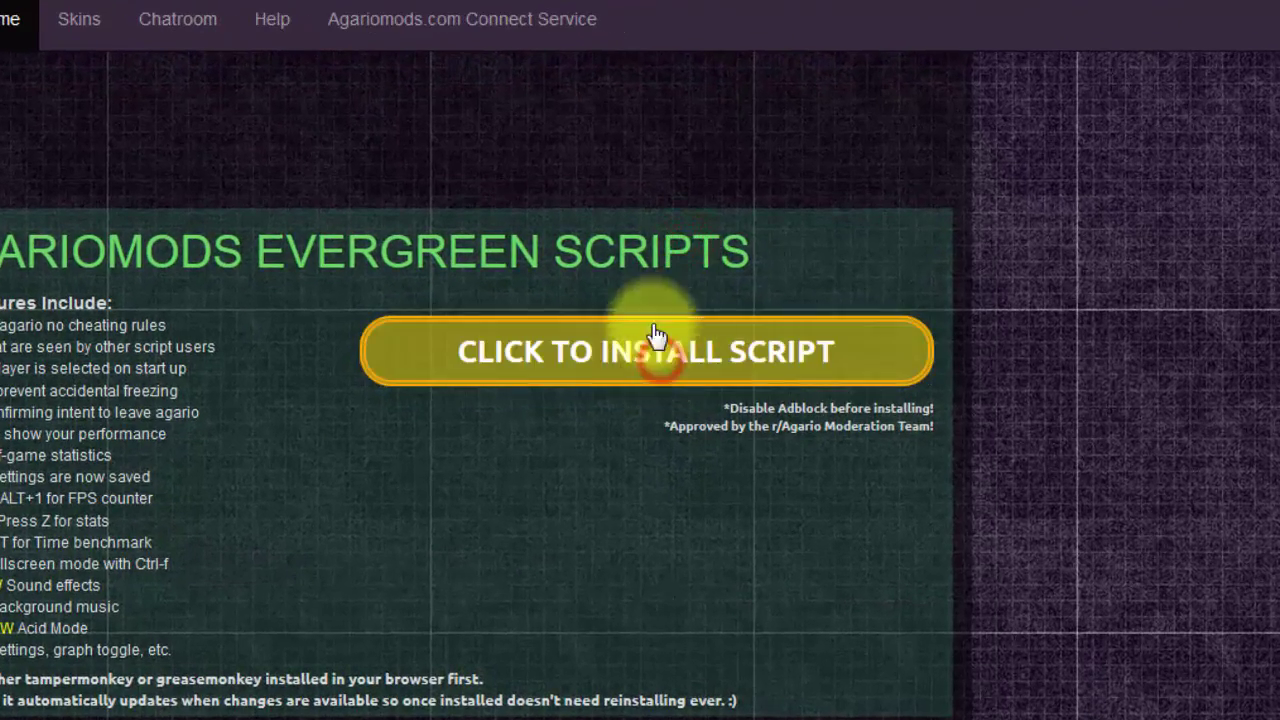
Install the AgarioMods evergreen script through Greasemonkey and dismiss the installation notice.
left_click(716, 207)
left_click(510, 152)
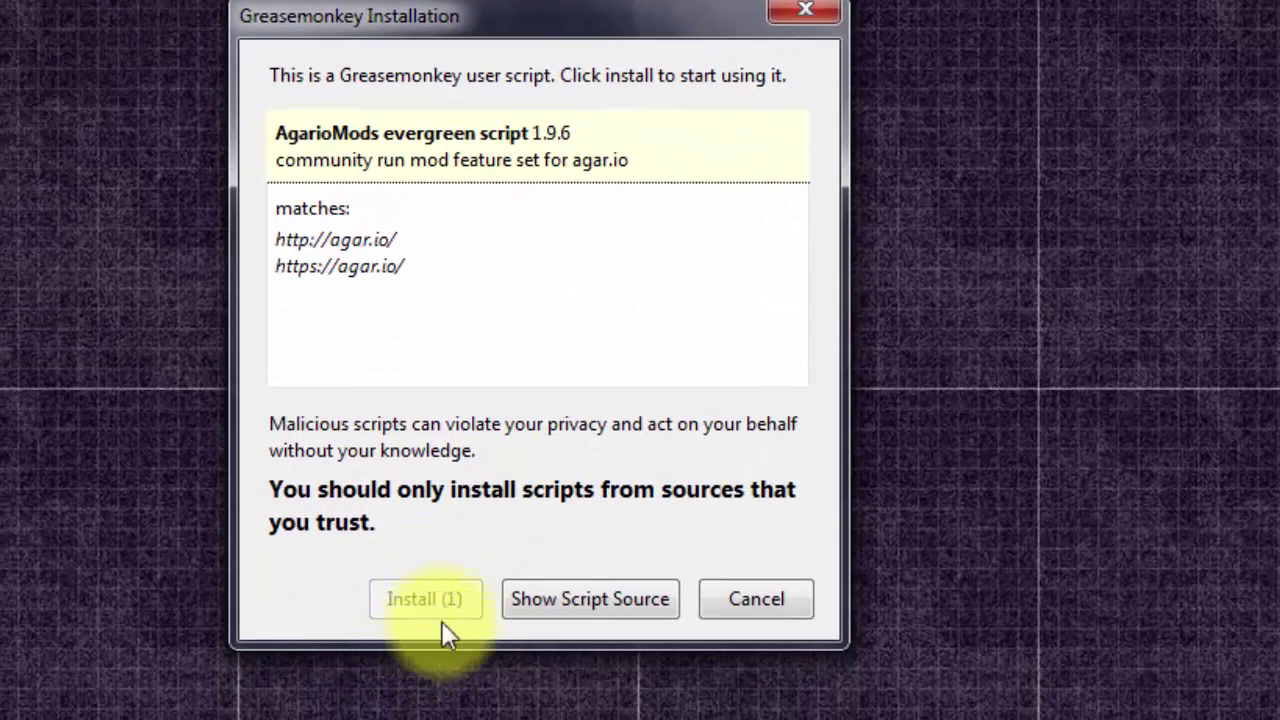
left_click(426, 600)
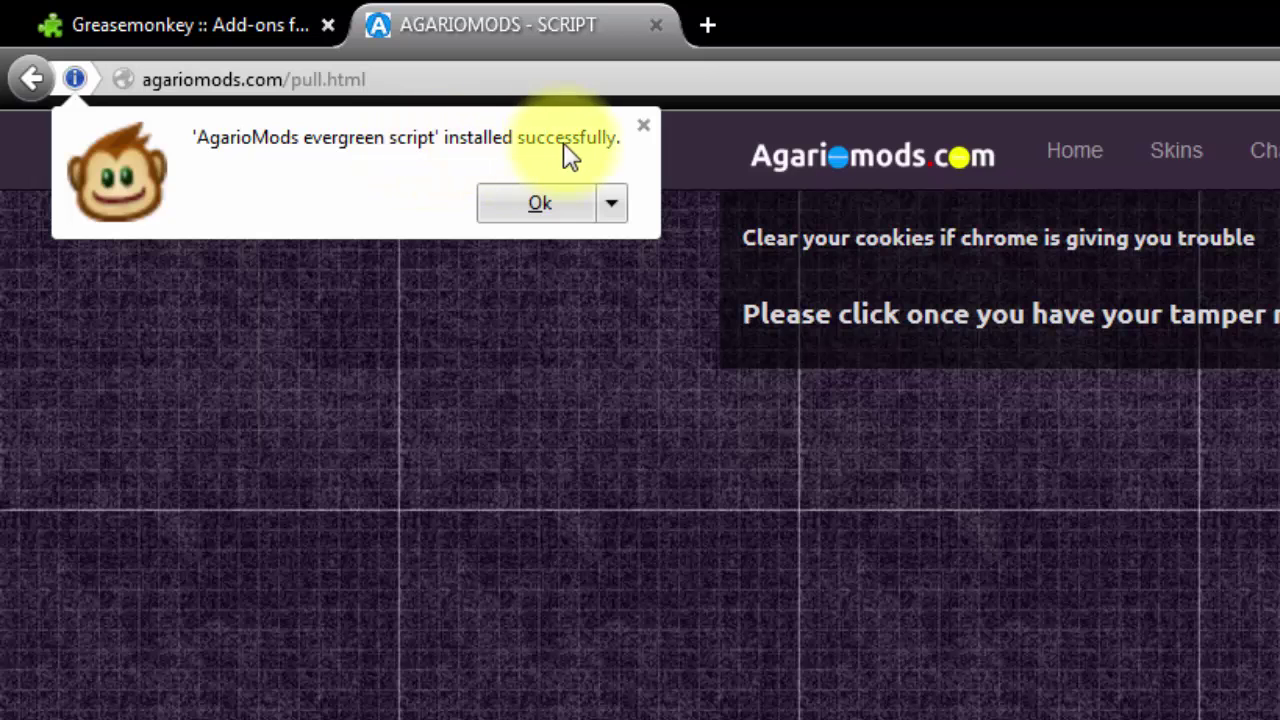
left_click(536, 212)
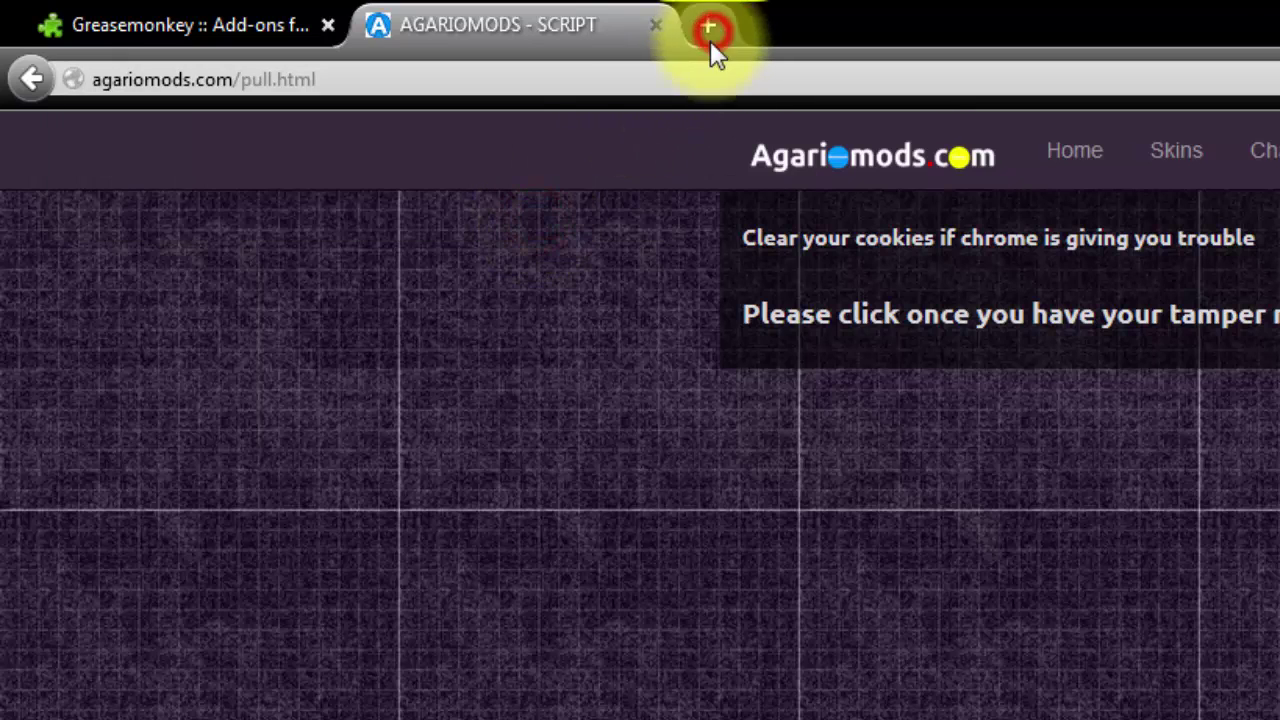
Load the Agar.io game in a new tab.
left_click(711, 40)
type("ag")
key("Return")
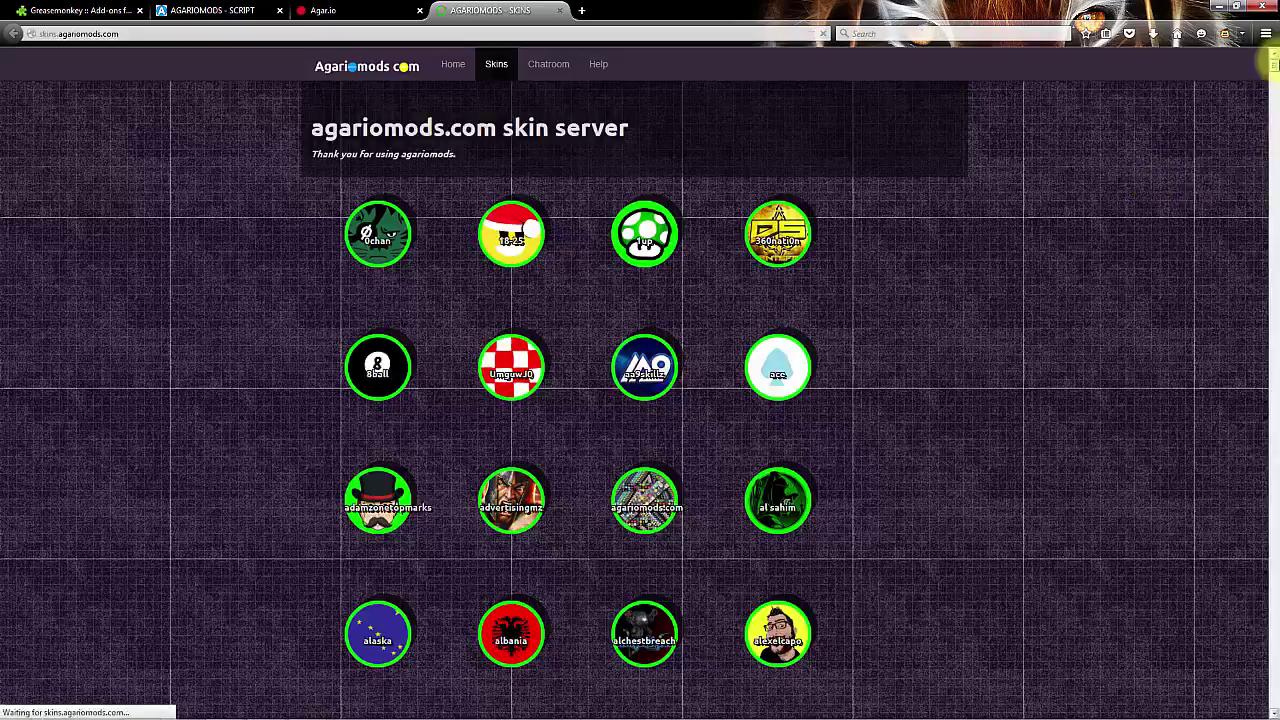
Browse the available skins on the agariomods.com skin server, then close that page and return to Agar.io.
left_click_drag(1275, 68, 1274, 500)
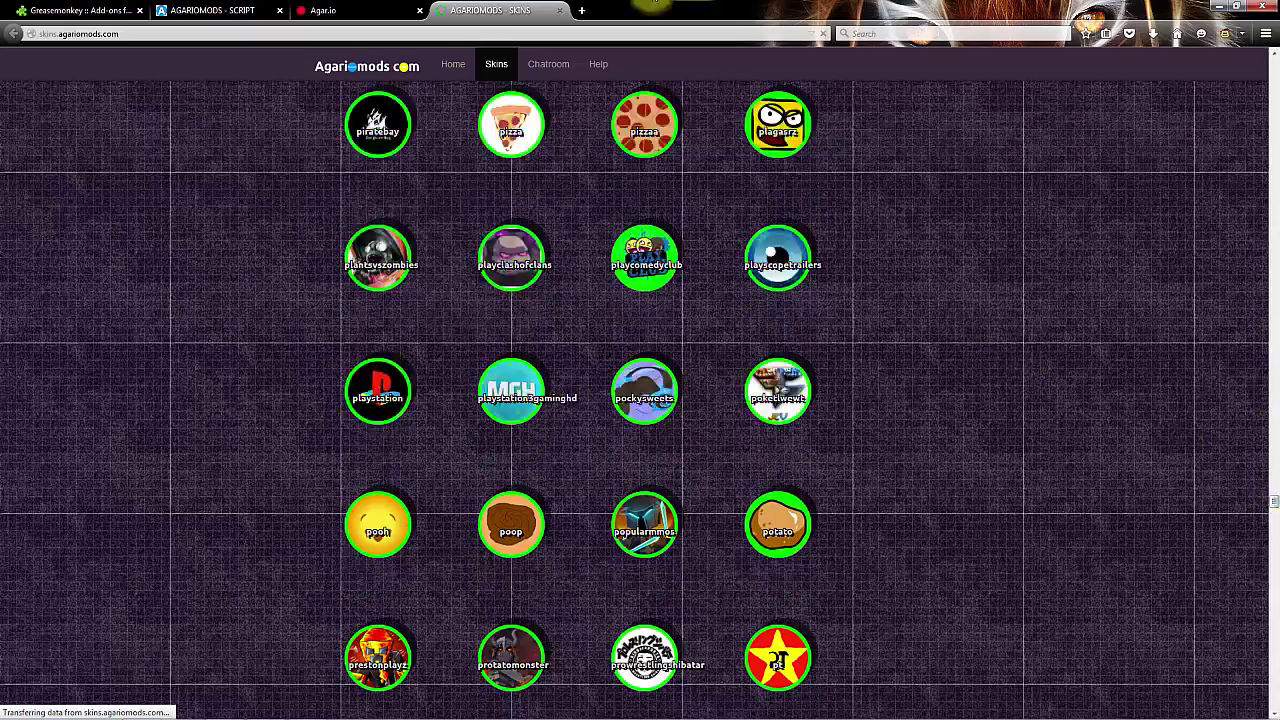
left_click(337, 8)
left_click(568, 10)
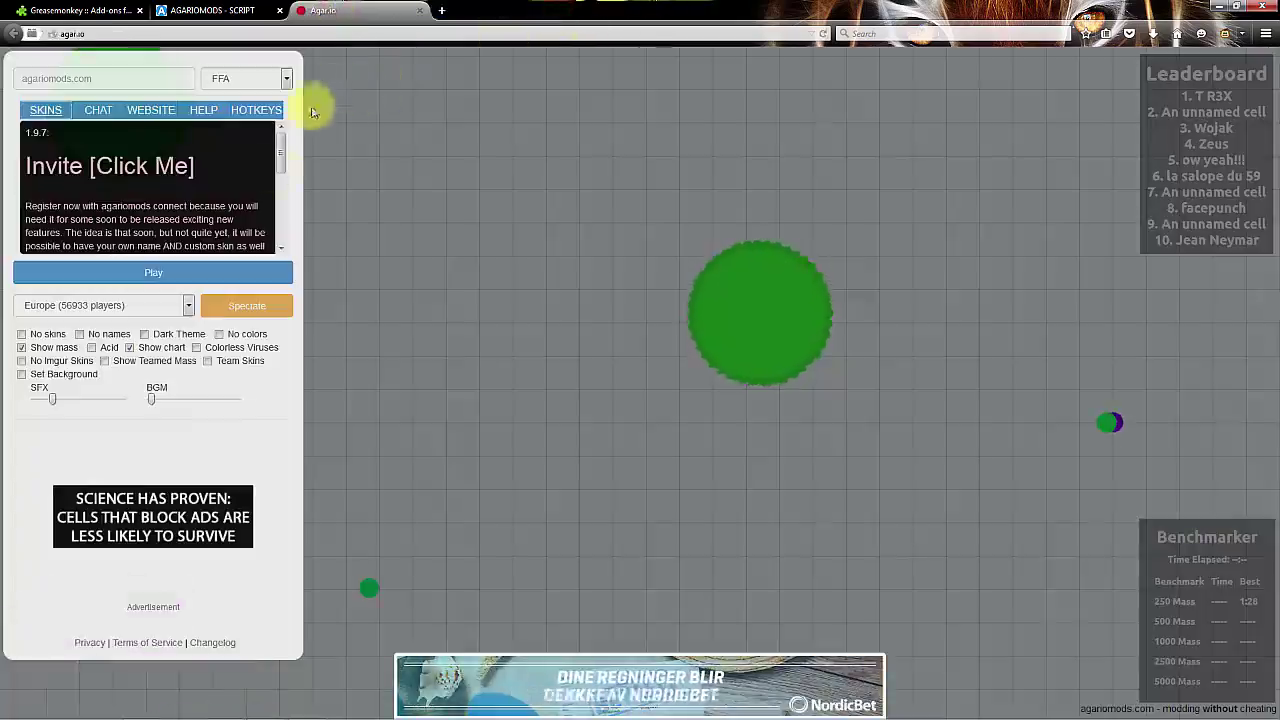
Enable Agar.io's Set Background option and search Google Images for "background" in a new tab.
left_click(70, 378)
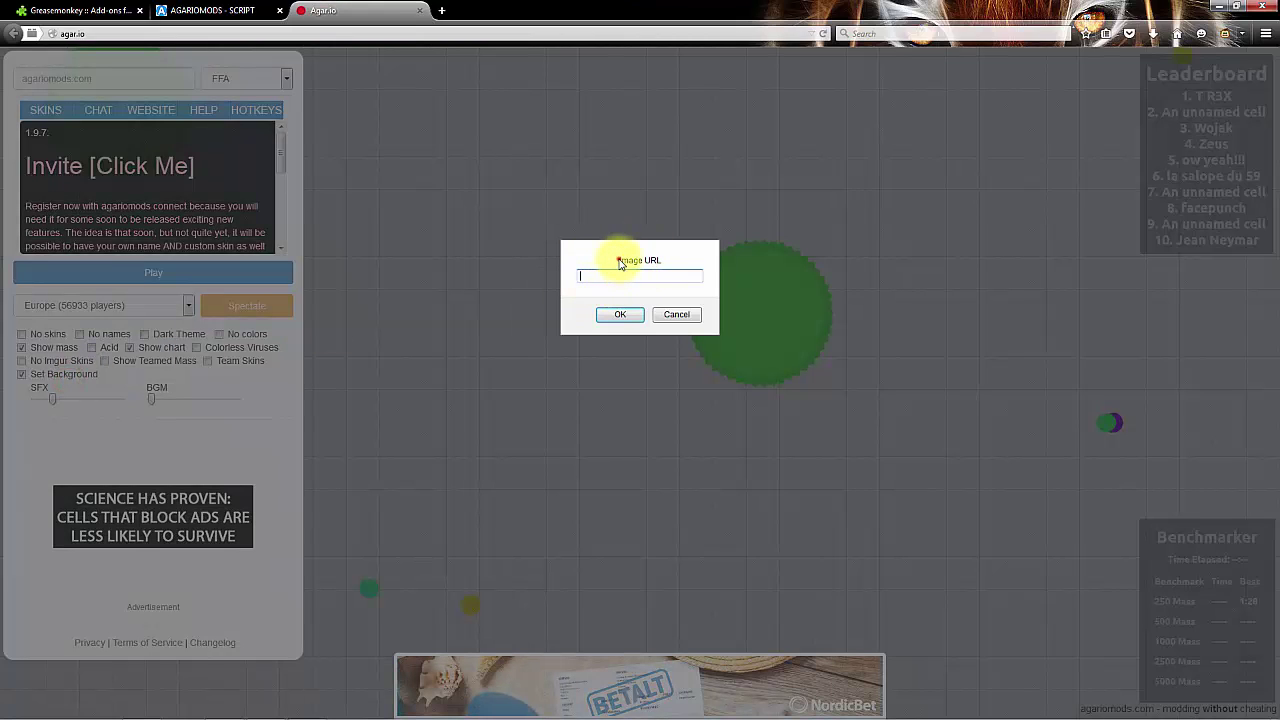
left_click(445, 8)
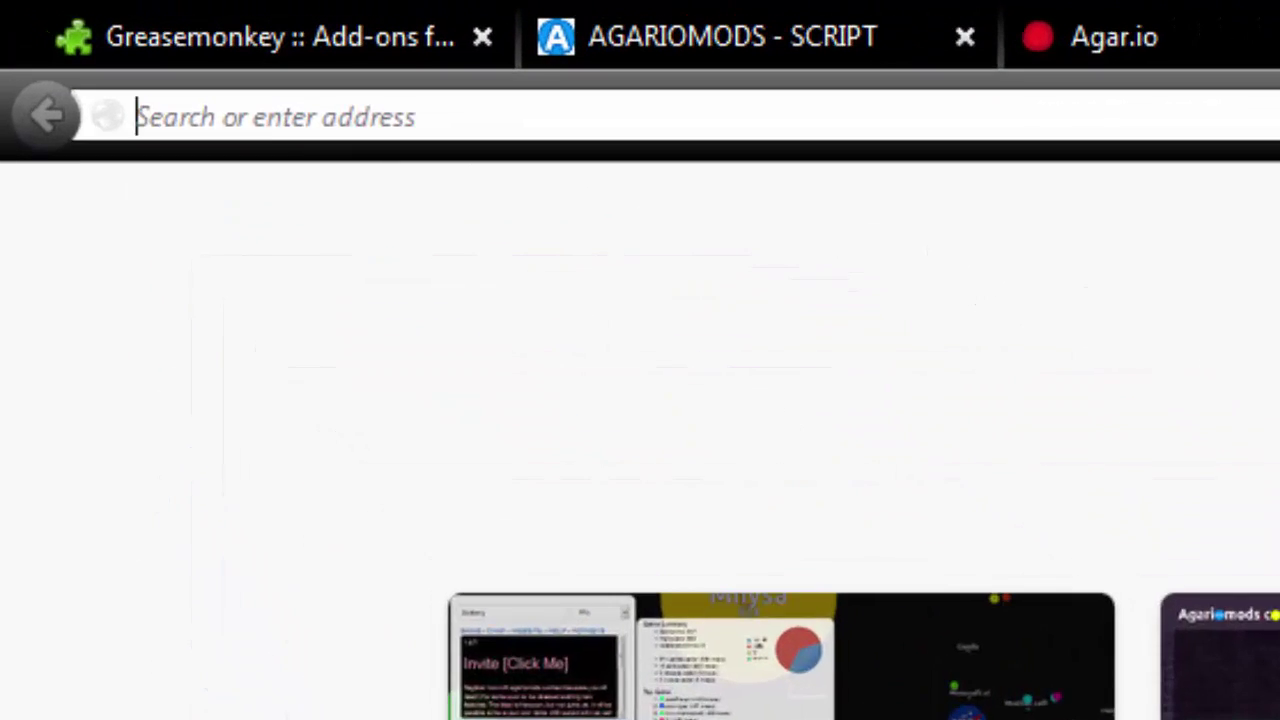
type("goo")
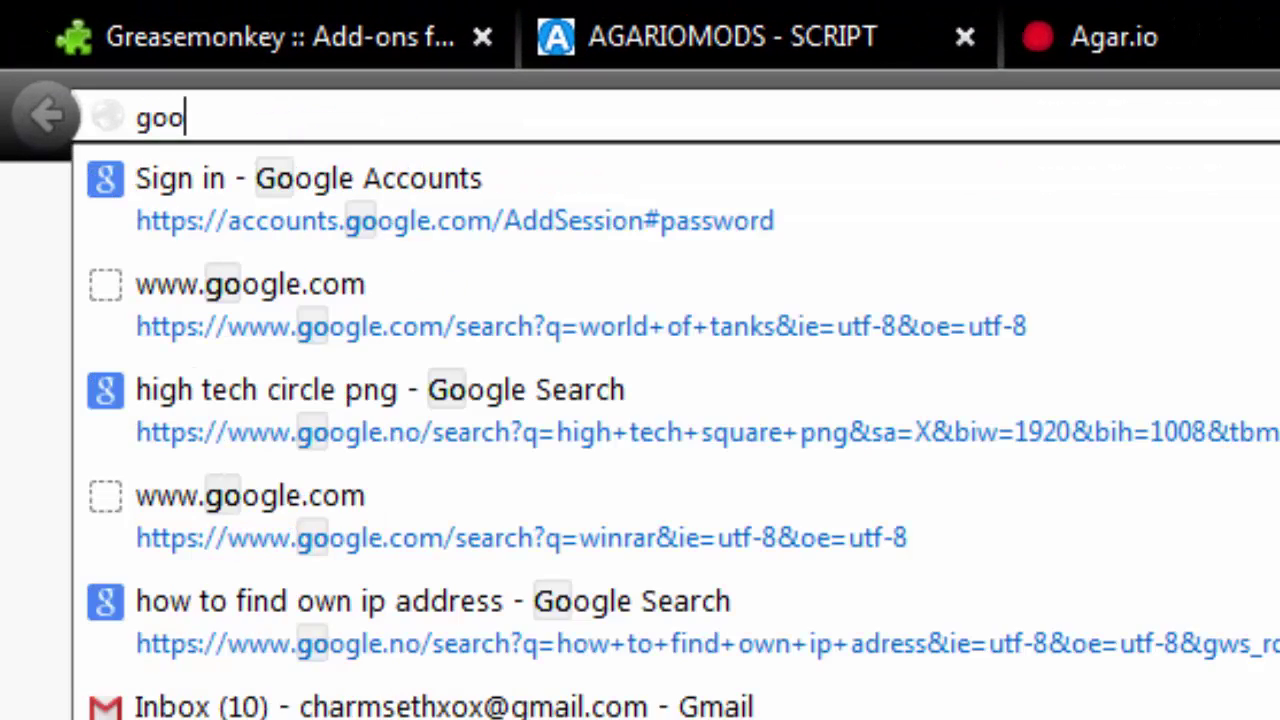
type("gle.com")
key("Return")
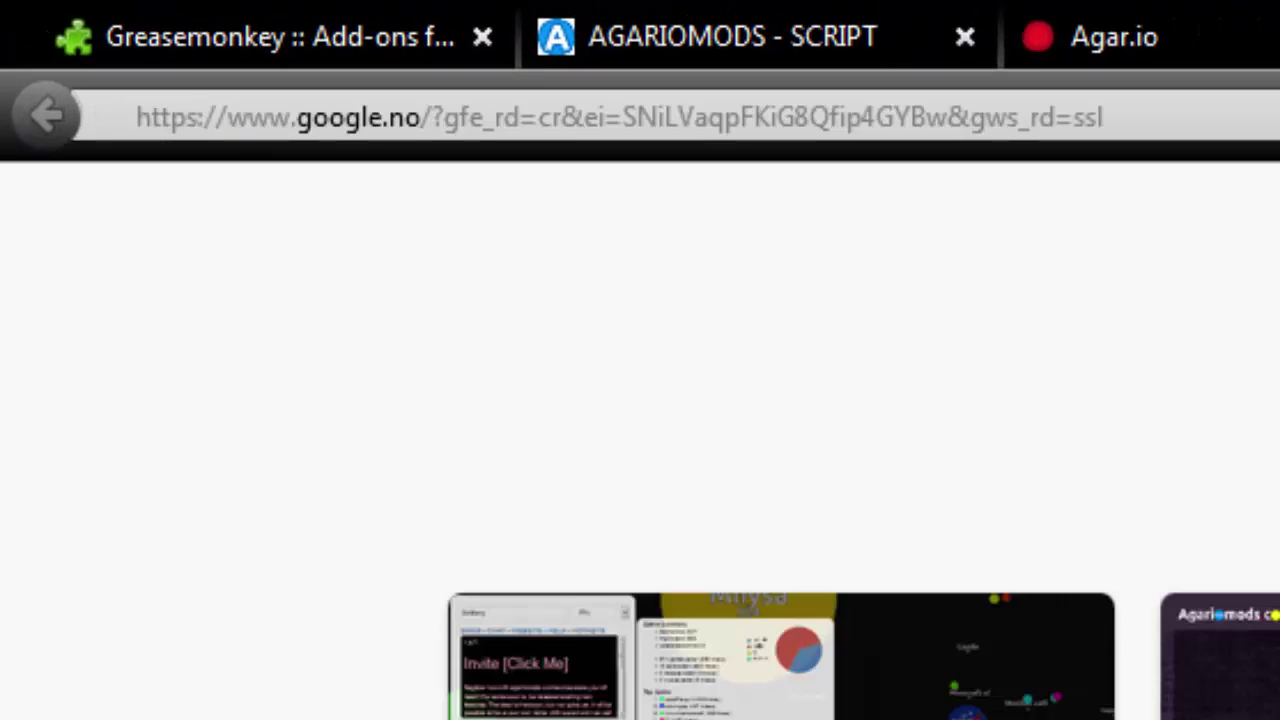
left_click(1100, 195)
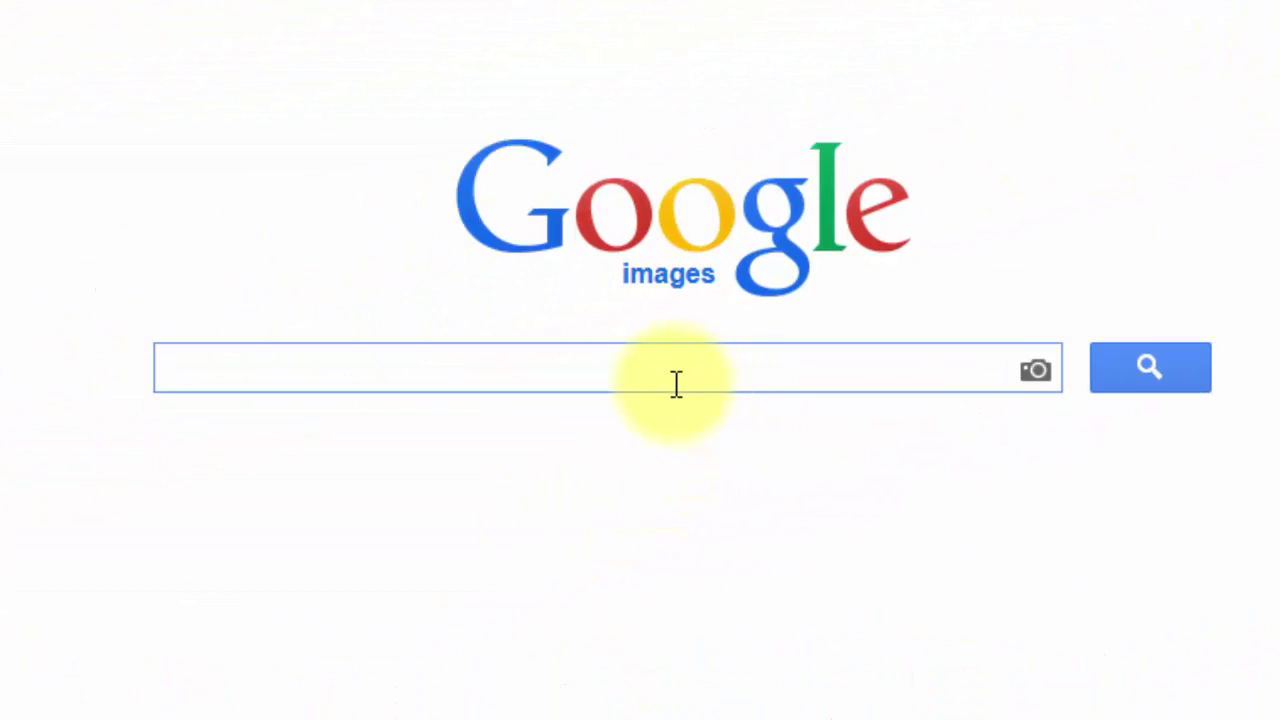
type("backgroun")
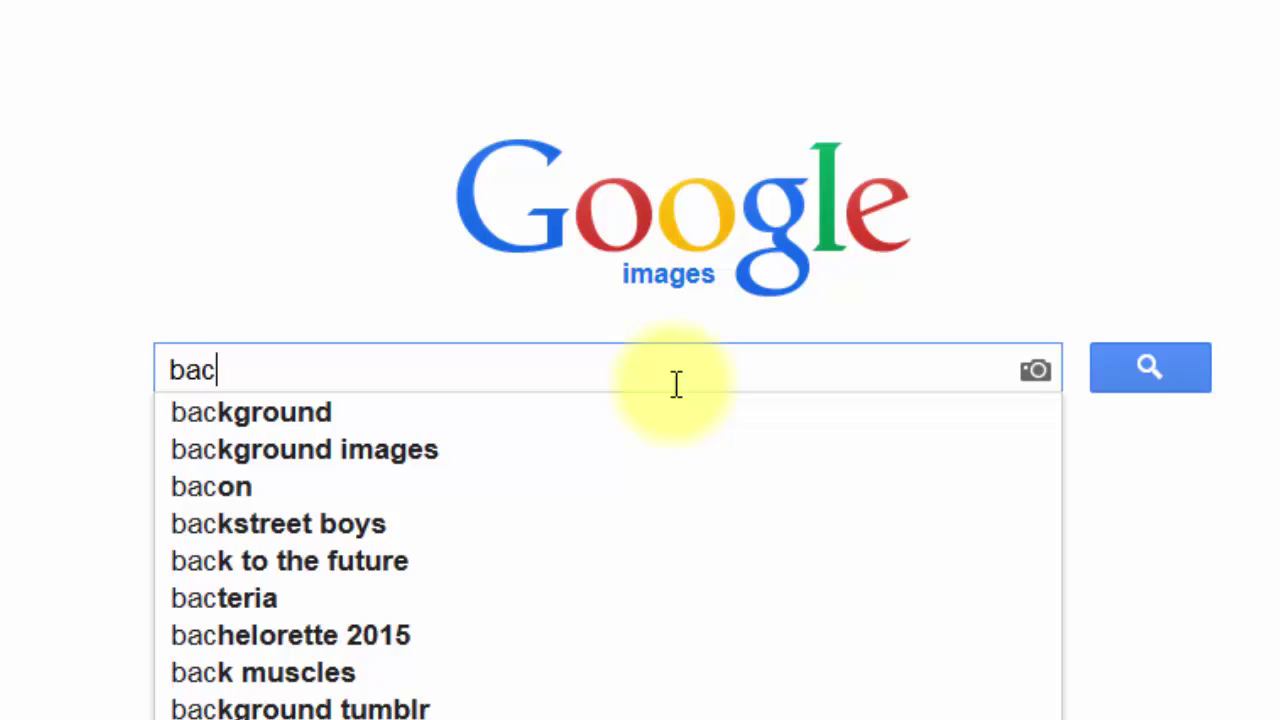
type("d")
key("Return")
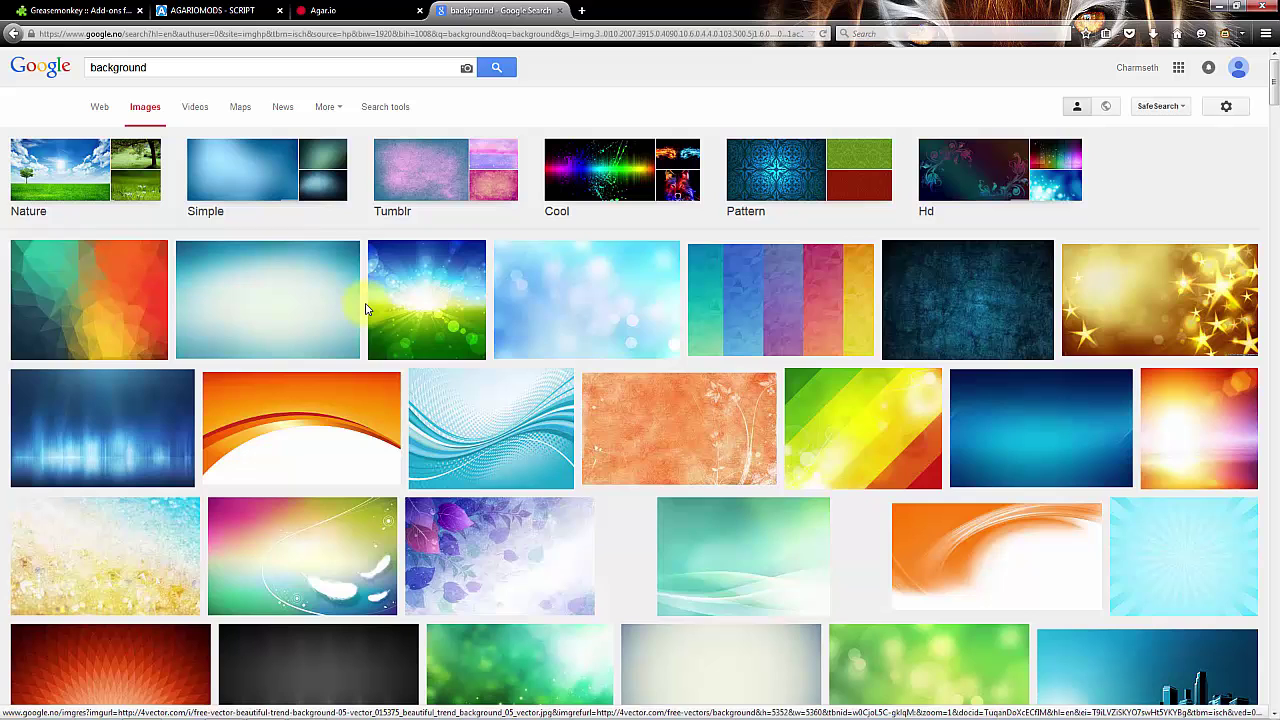
Open the golden-star Christmas wallpaper at full size and copy its image address.
left_click(1110, 320)
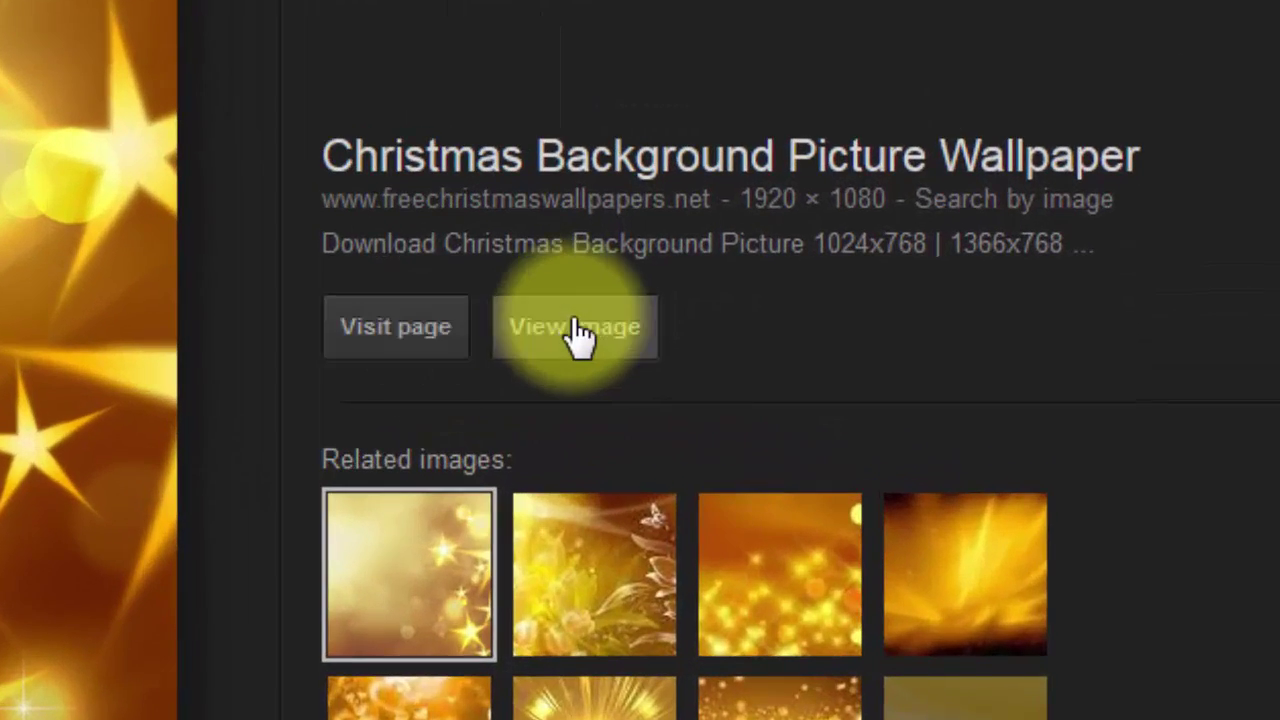
left_click(578, 335)
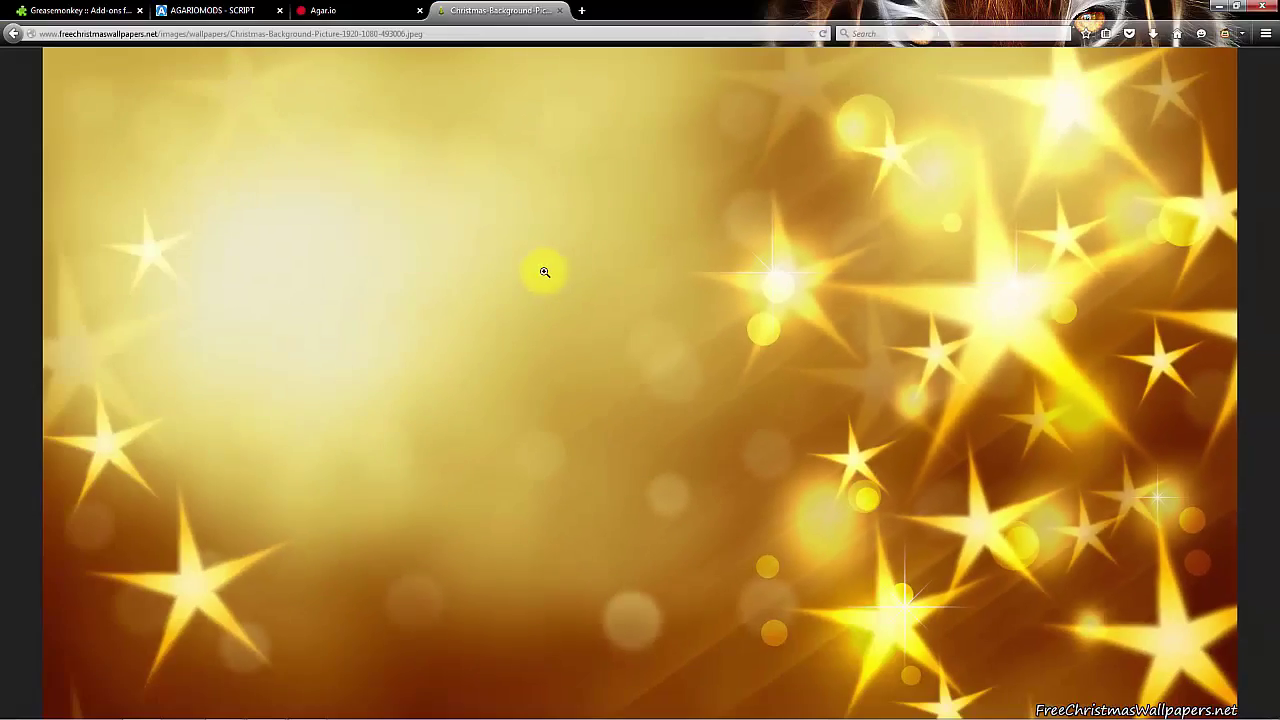
right_click(544, 272)
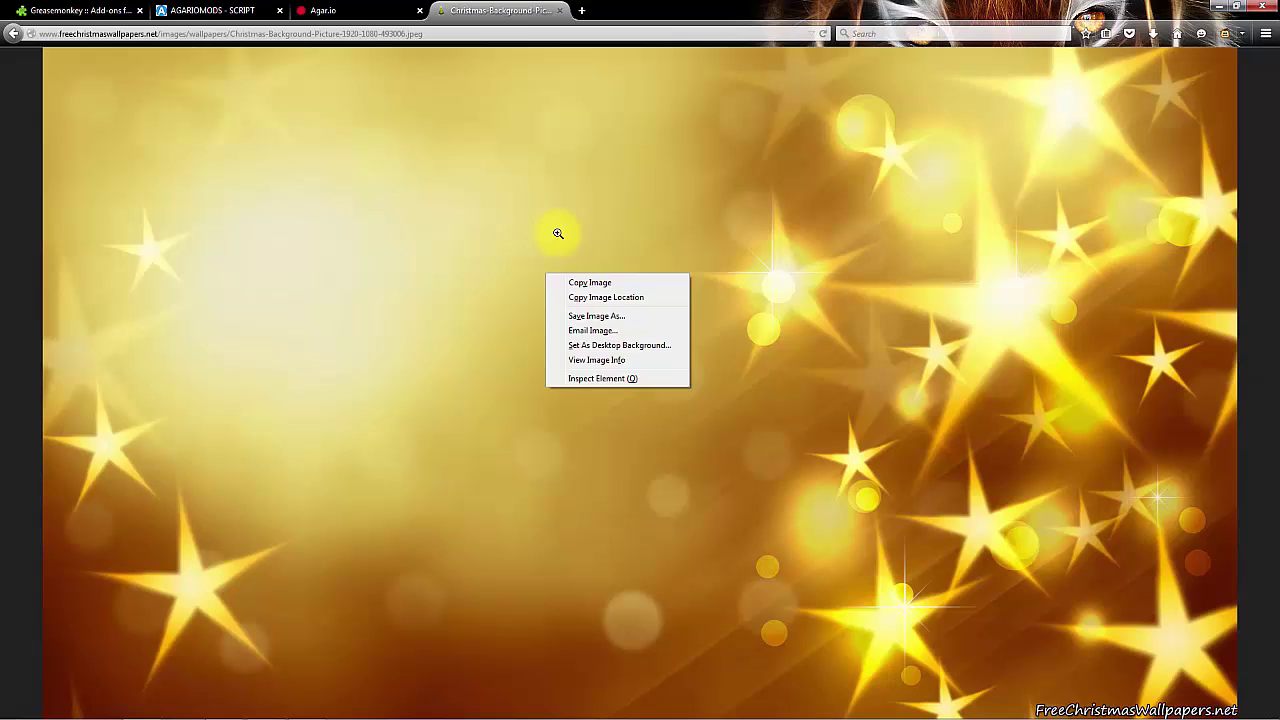
left_click(400, 40)
left_click(395, 34)
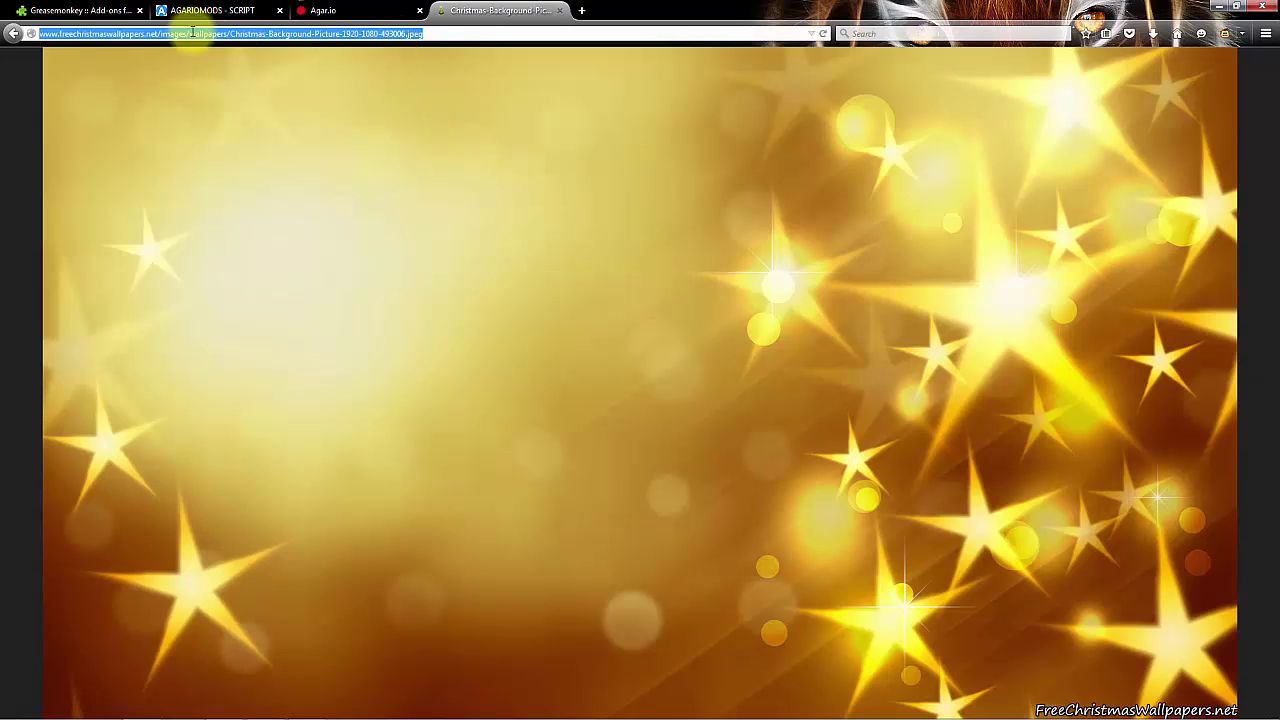
Paste the copied wallpaper address as the Image URL in Agar.io and confirm the custom background.
left_click(326, 9)
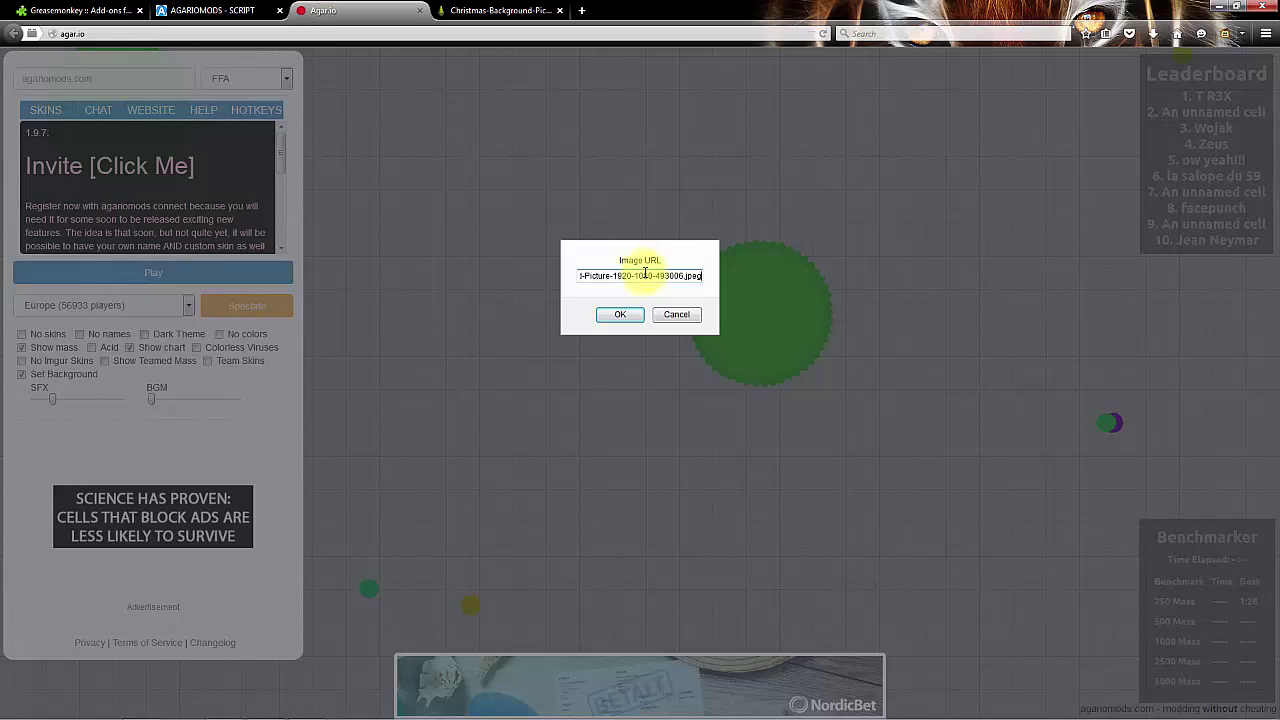
left_click(620, 313)
left_click(646, 316)
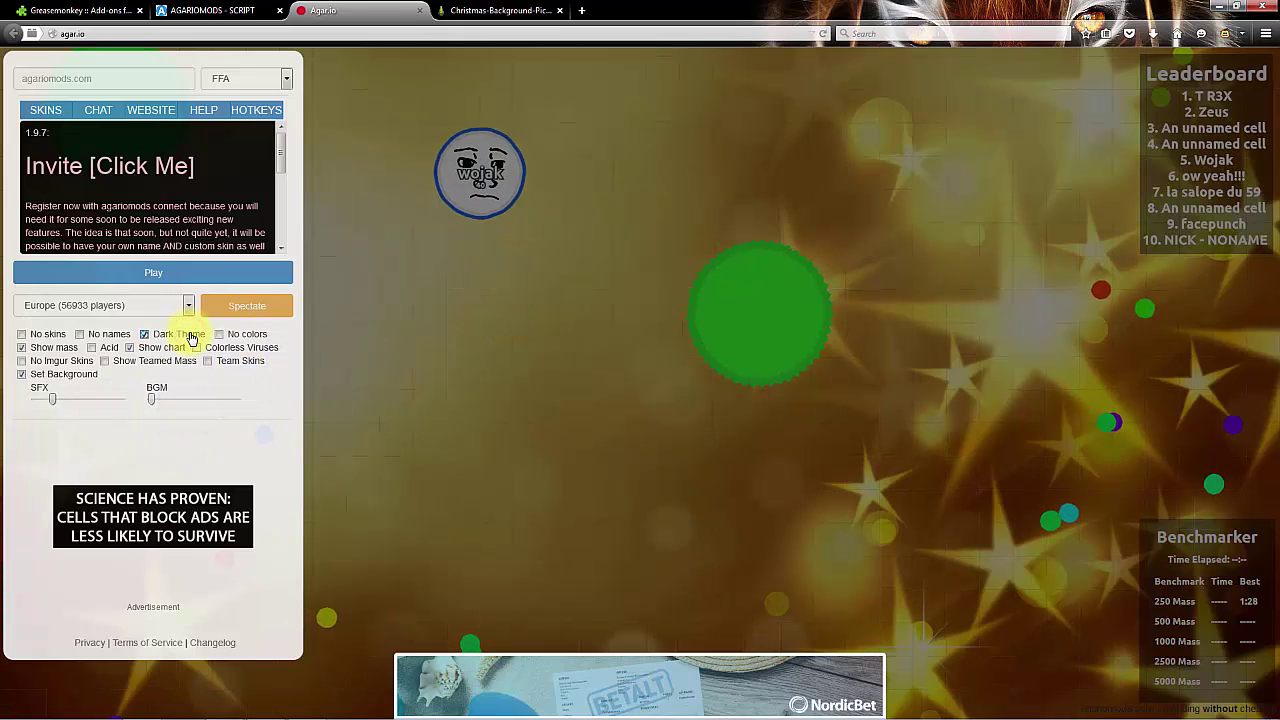
Turn on the Dark Theme and start a game with the nickname "nintendo".
left_click(191, 337)
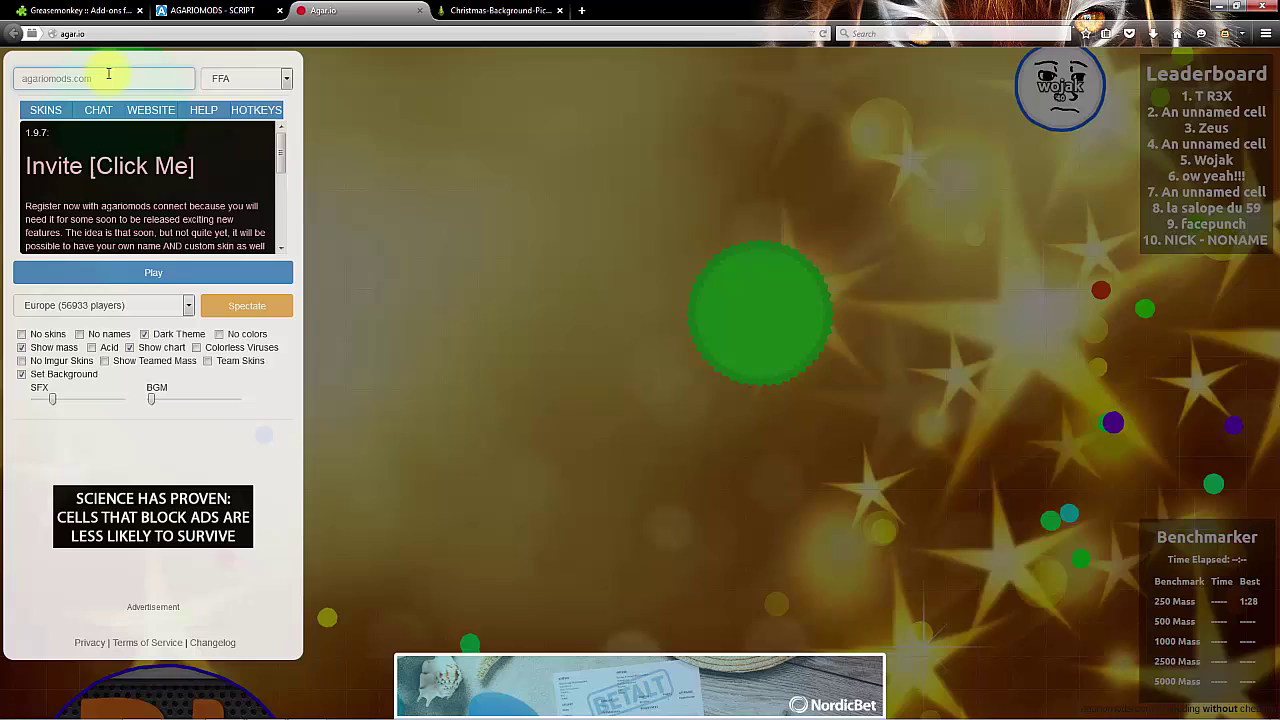
type("neenoe")
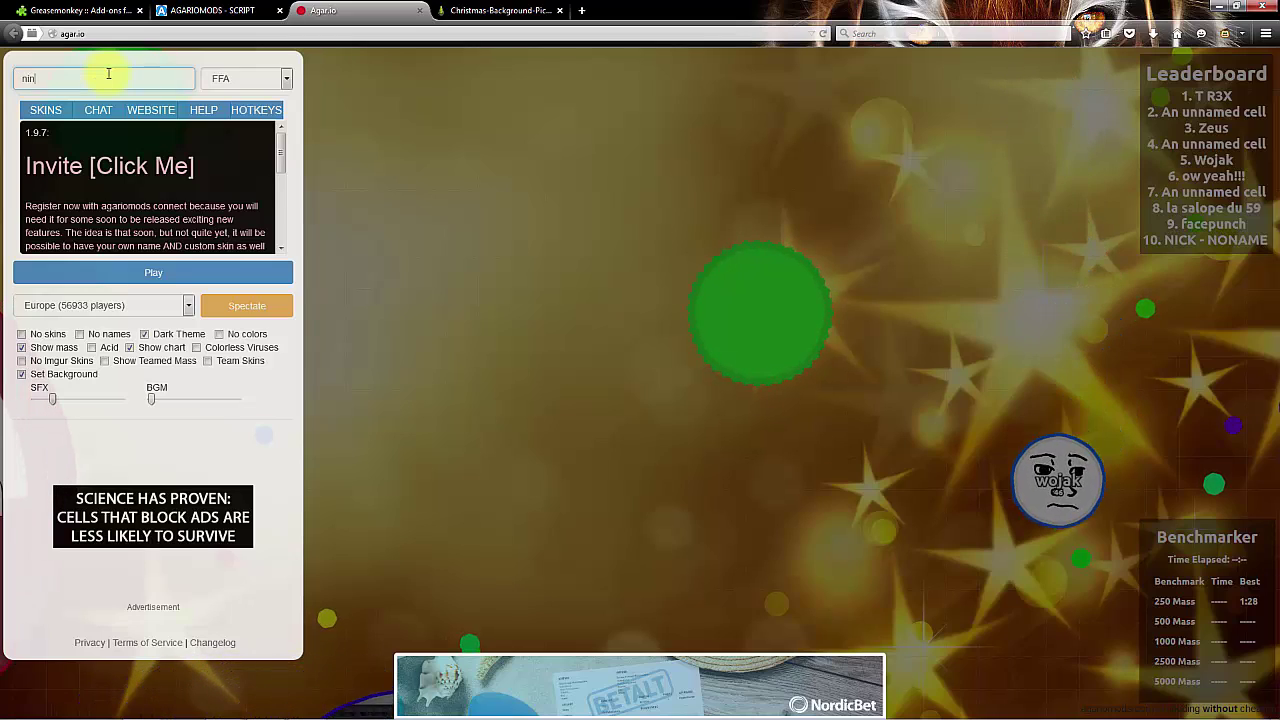
key("Return")
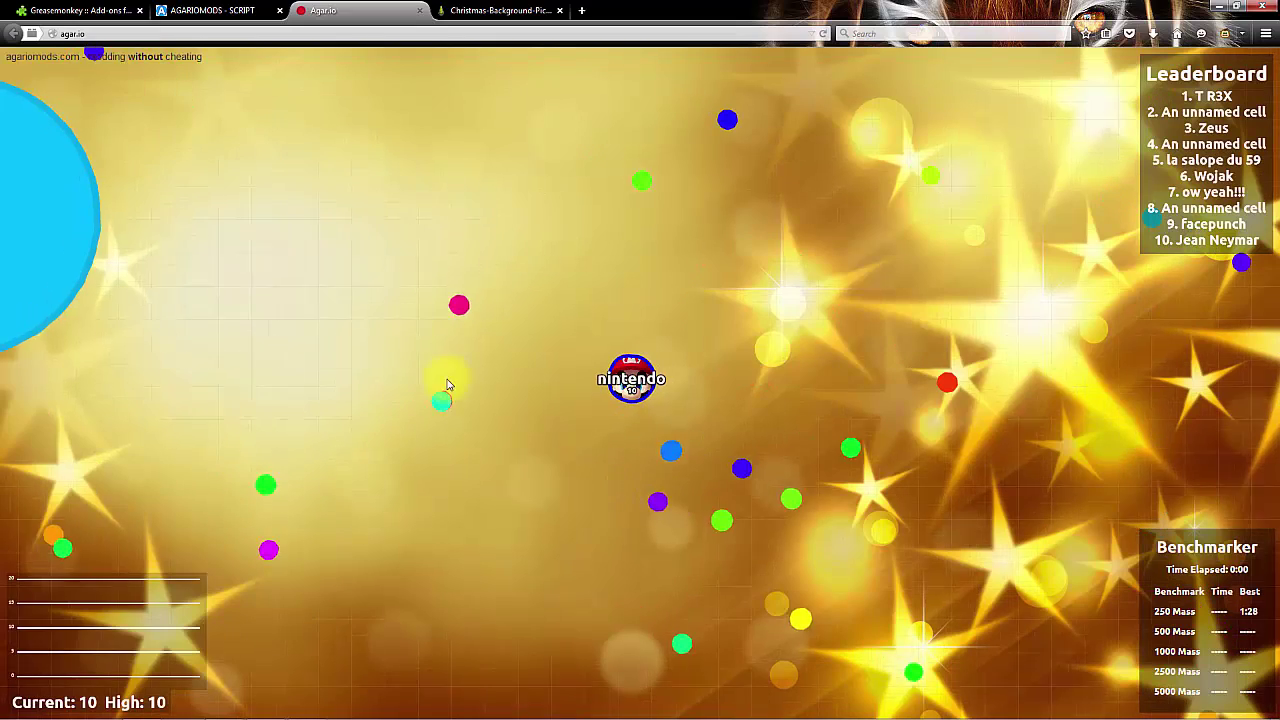